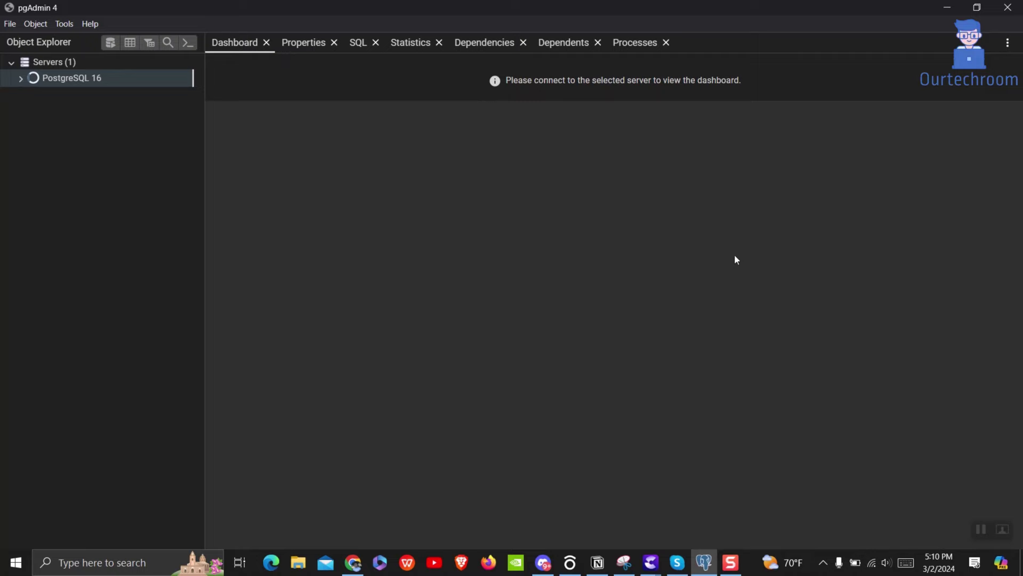
- Close the unresponsive pgAdmin window and bring up the Windows Run box
left_click(1010, 7)
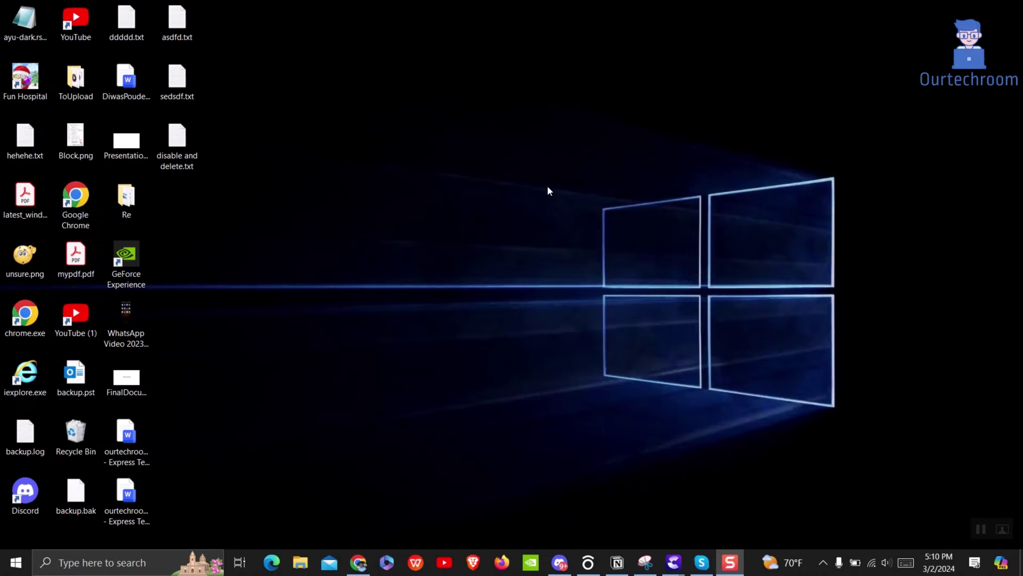
key("super+r")
type("services")
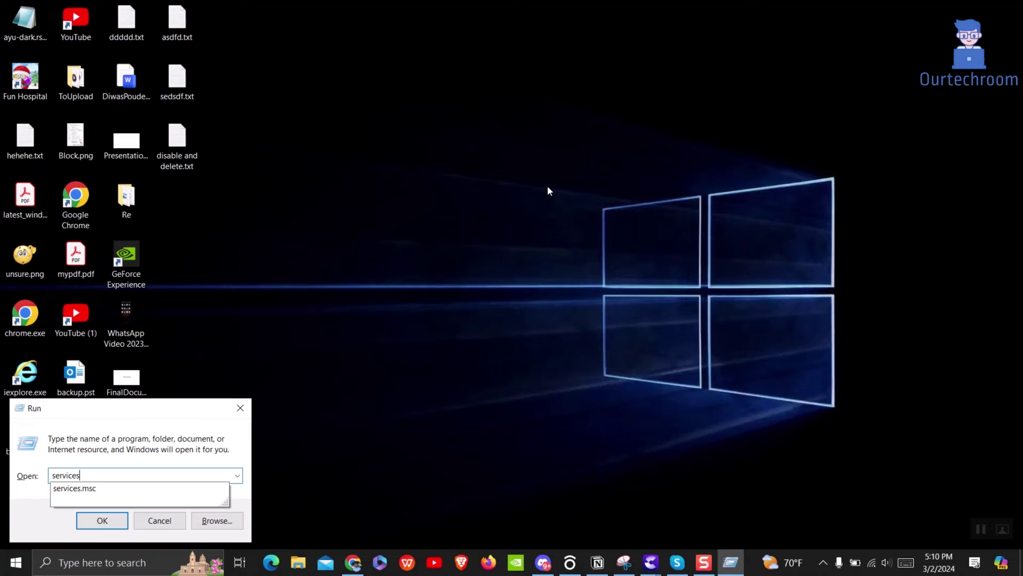
type(".msc")
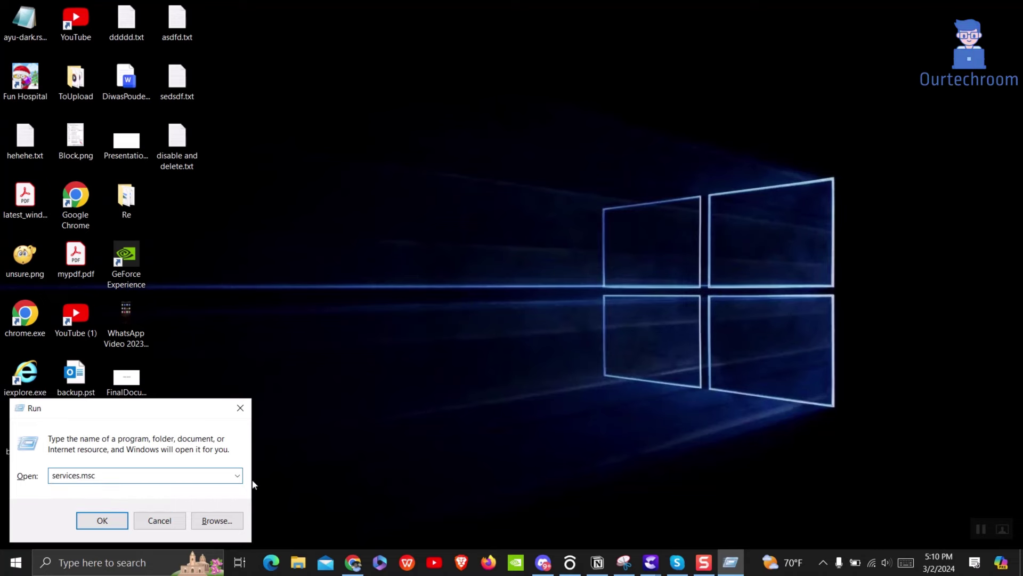
- Launch services.msc and select the stopped postgresql-x64-16 (PostgreSQL Server 16) service
key("Return")
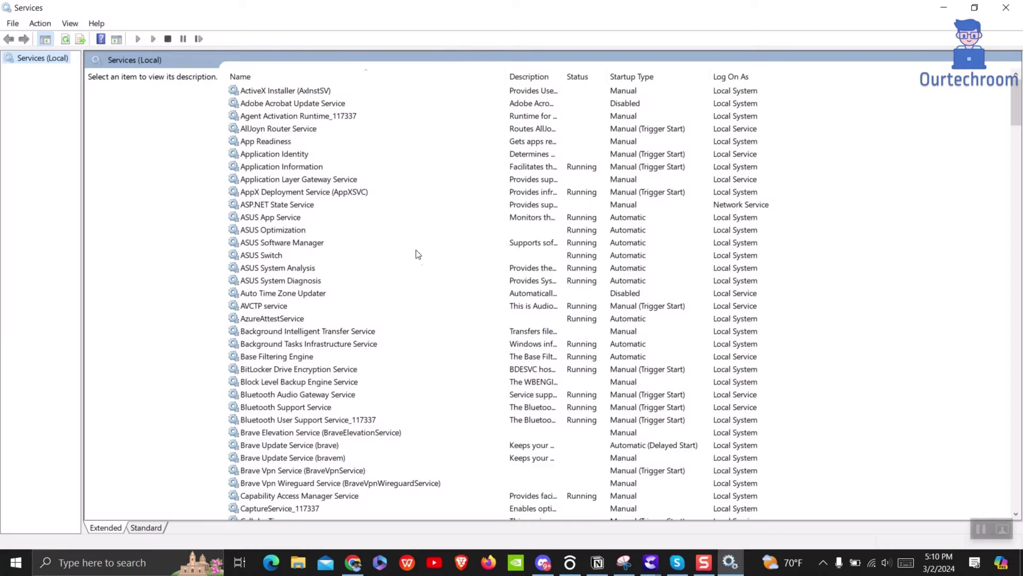
left_click(298, 382)
key("p")
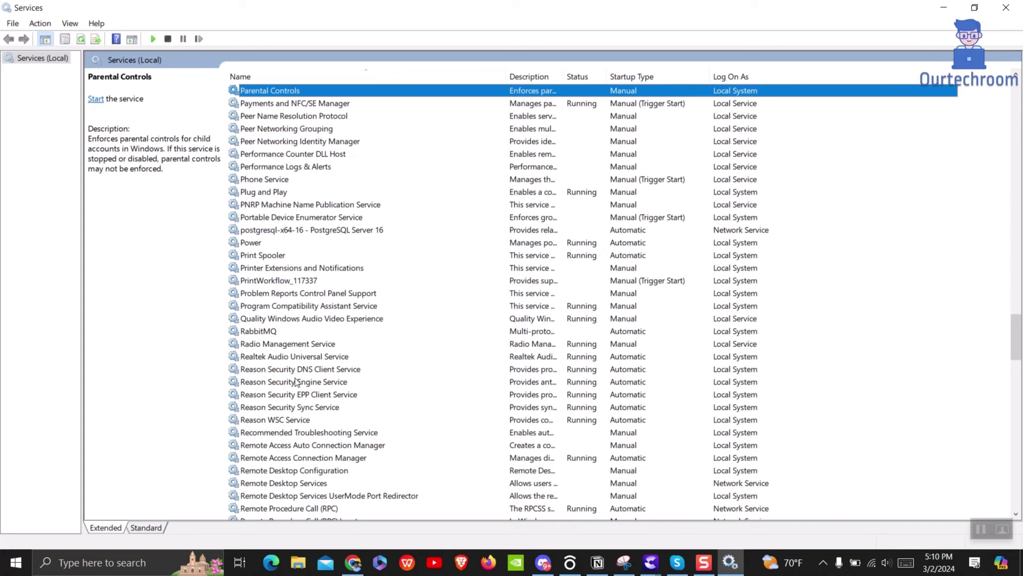
key("Down")
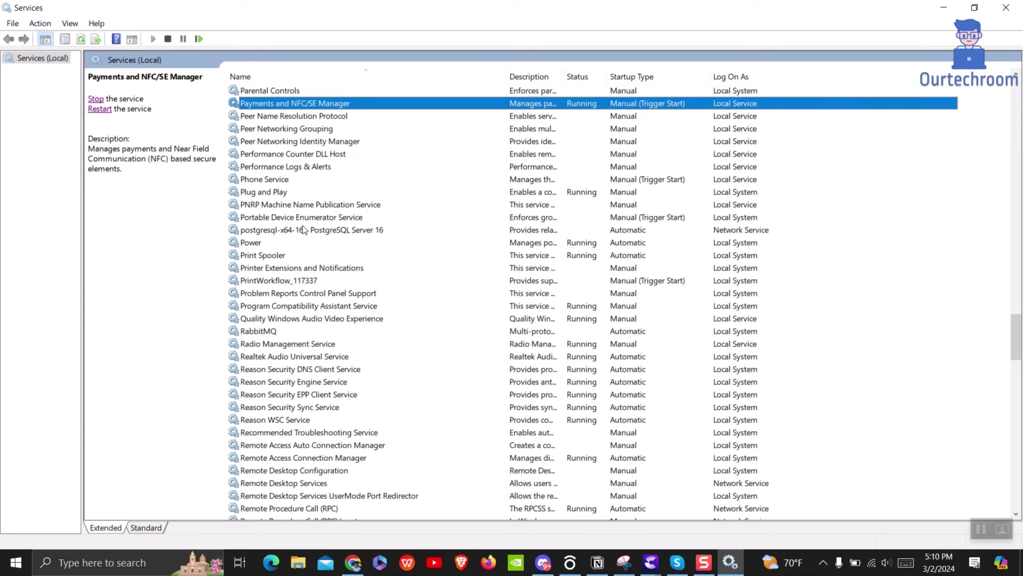
left_click(270, 233)
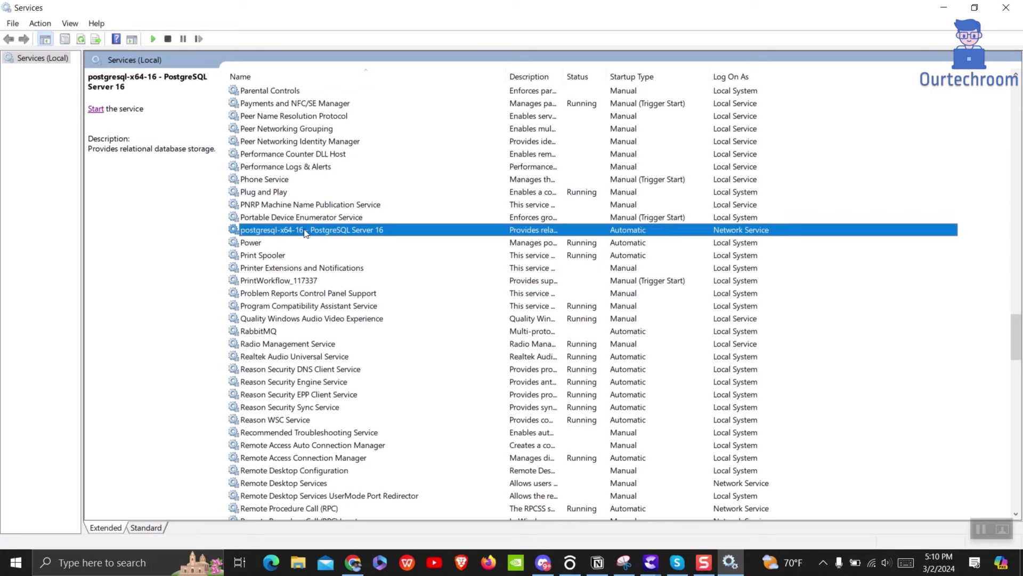
- Start the postgresql-x64-16 service from its right-click menu so it shows Running
right_click(333, 228)
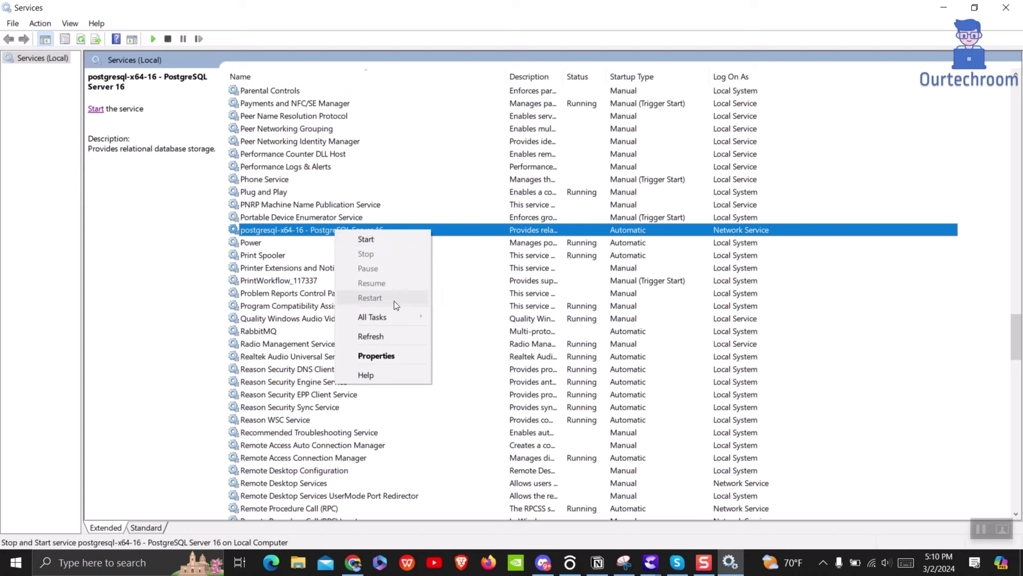
left_click(370, 242)
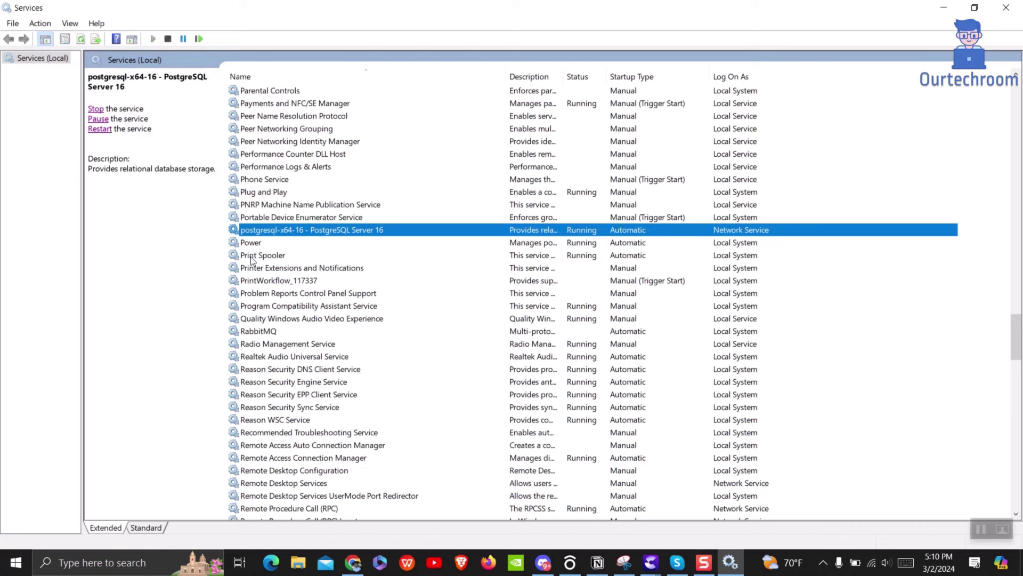
- Search for pgadmin and launch pgAdmin 4 v8 from the Best match result
left_click(124, 564)
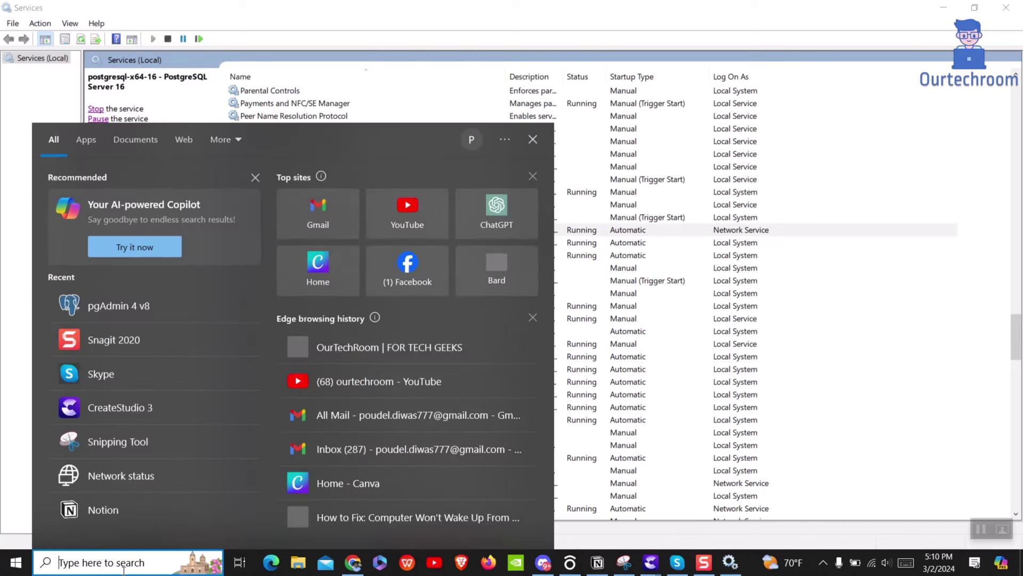
type("pgadmin")
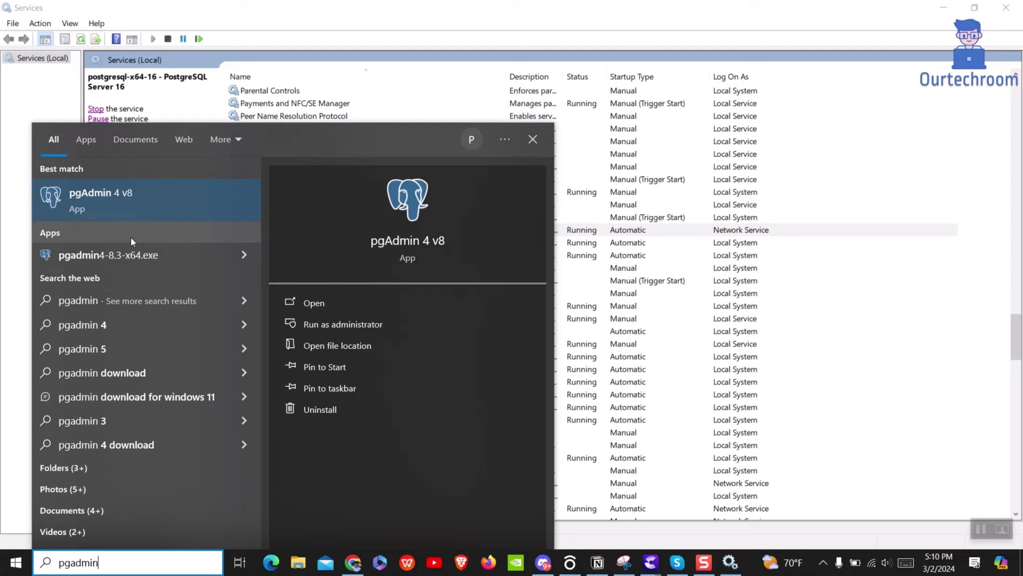
left_click(146, 211)
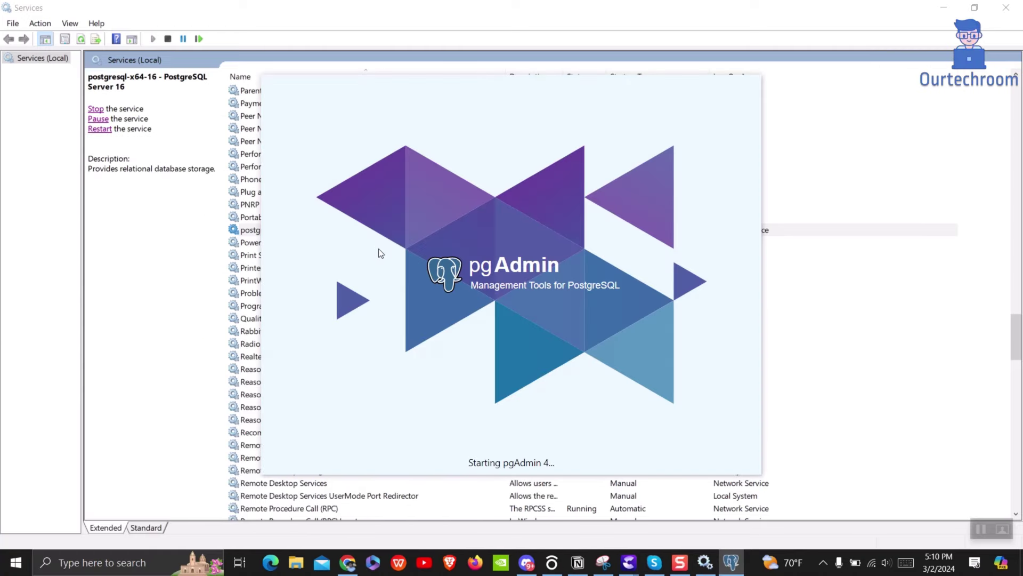